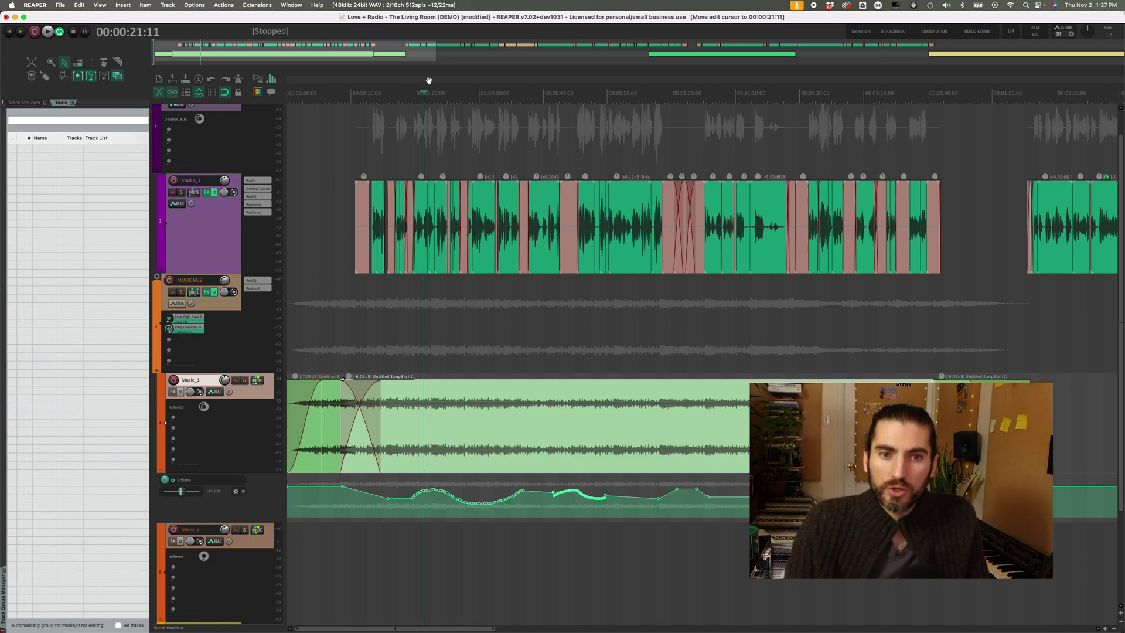
# Step: Add a fade-in at the start of the long voice clip on Studio_1 and undo it
pyautogui.click(625, 266)
pyautogui.scroll(1, 625, 265)
pyautogui.scroll(3, 625, 265)
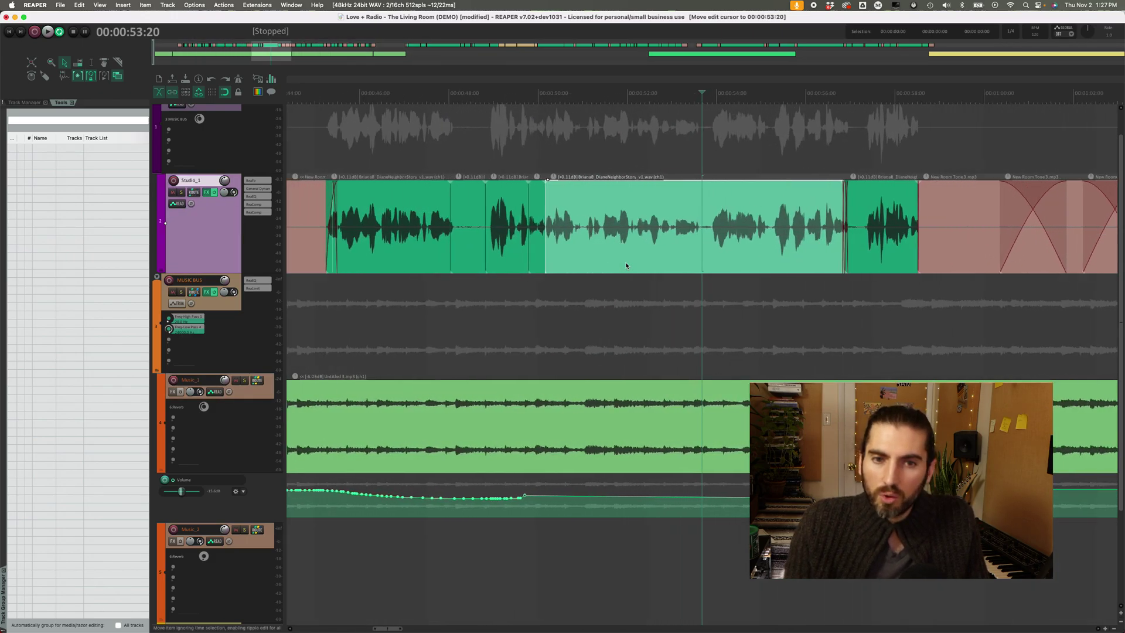
pyautogui.moveTo(545, 185); pyautogui.dragTo(584, 185)
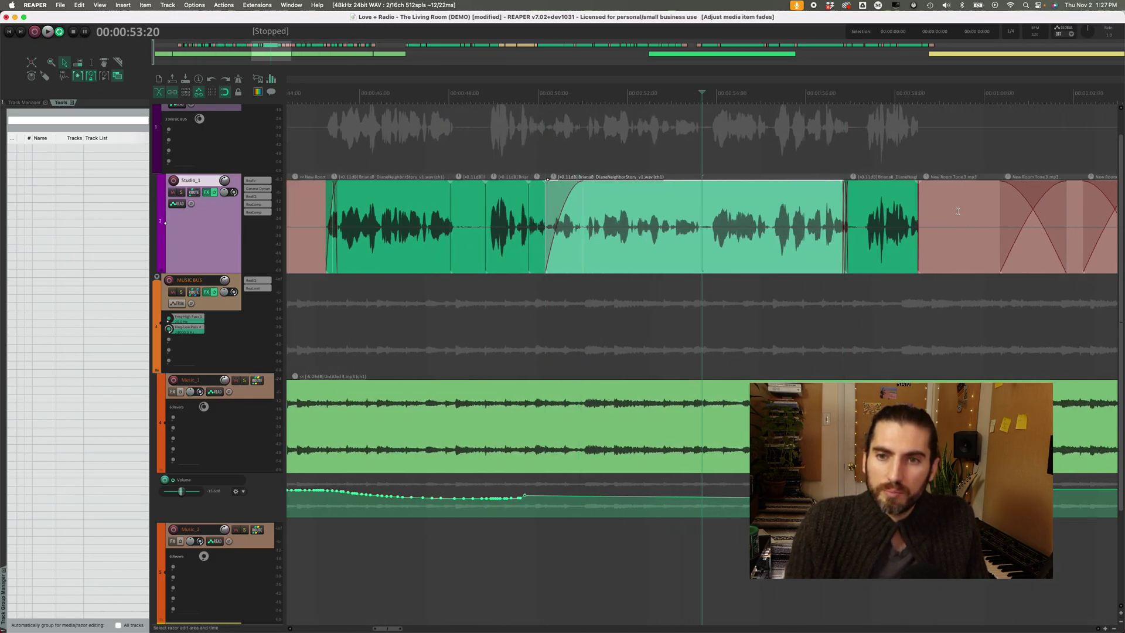
pyautogui.press('super+z')
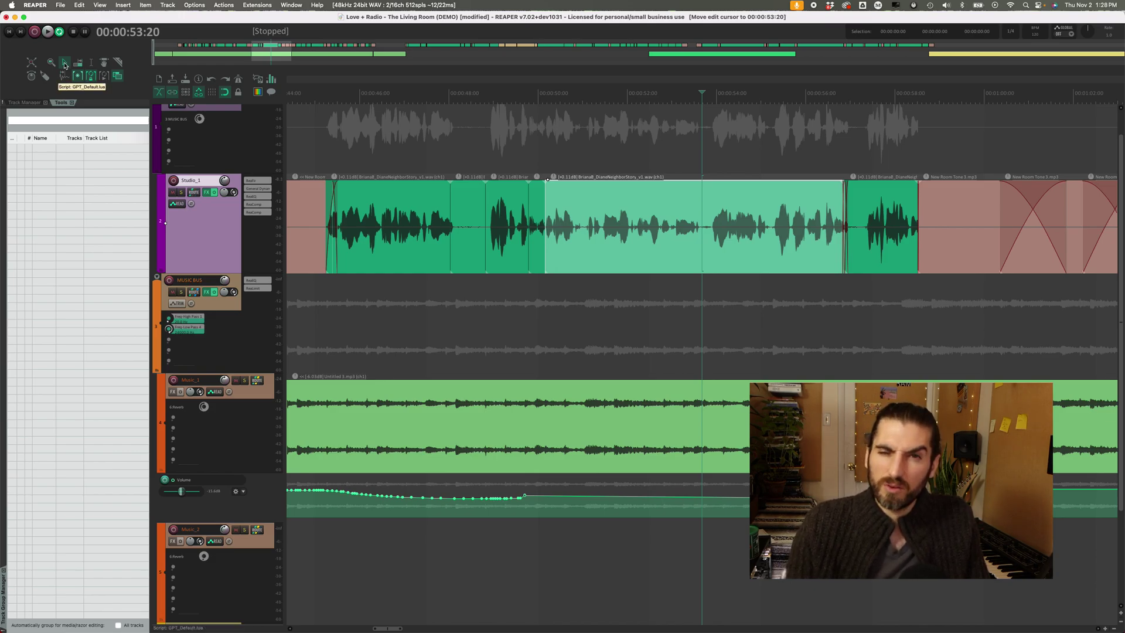
# Step: Activate the Trim tool and shorten the long Studio_1 voice clip at both its start and its end in two passes
pyautogui.click(77, 62)
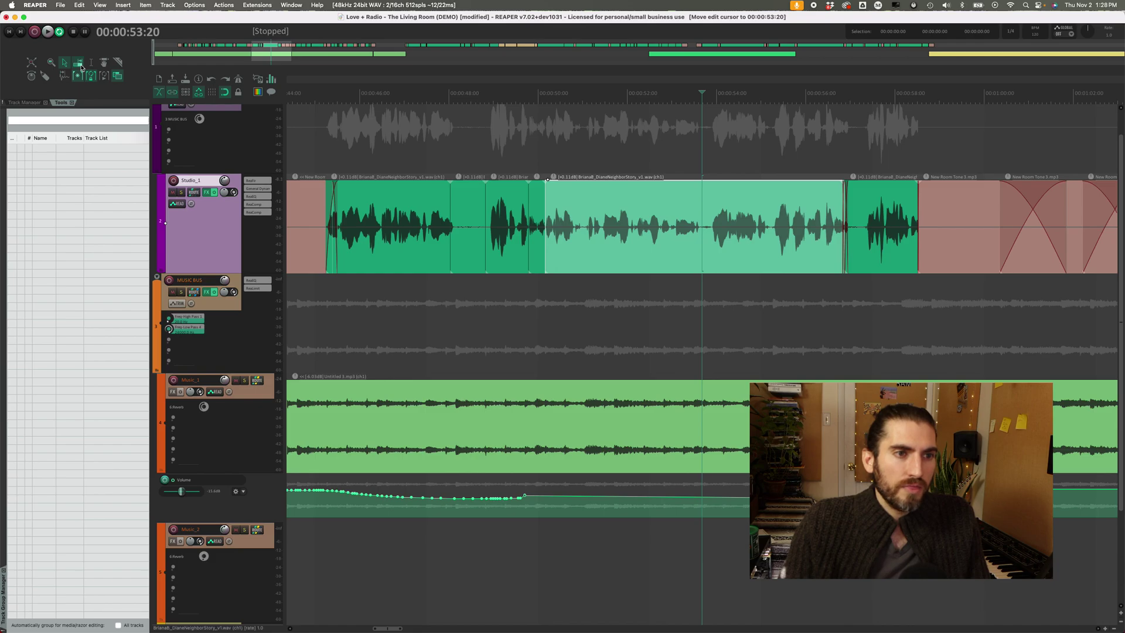
pyautogui.moveTo(547, 228); pyautogui.dragTo(570, 229)
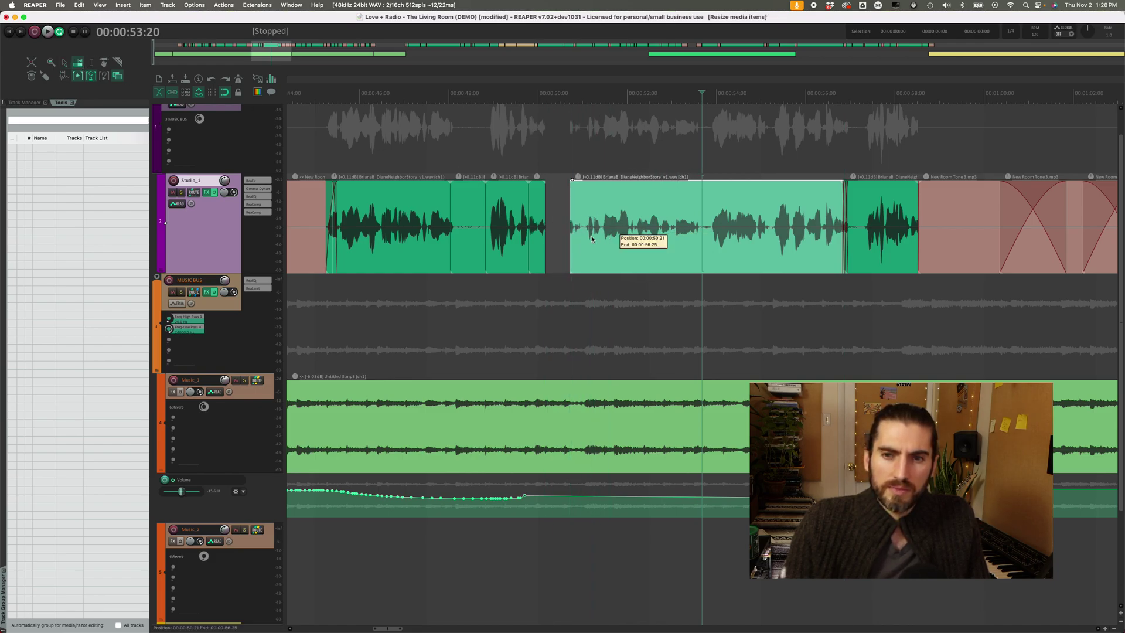
pyautogui.moveTo(844, 253); pyautogui.dragTo(814, 242)
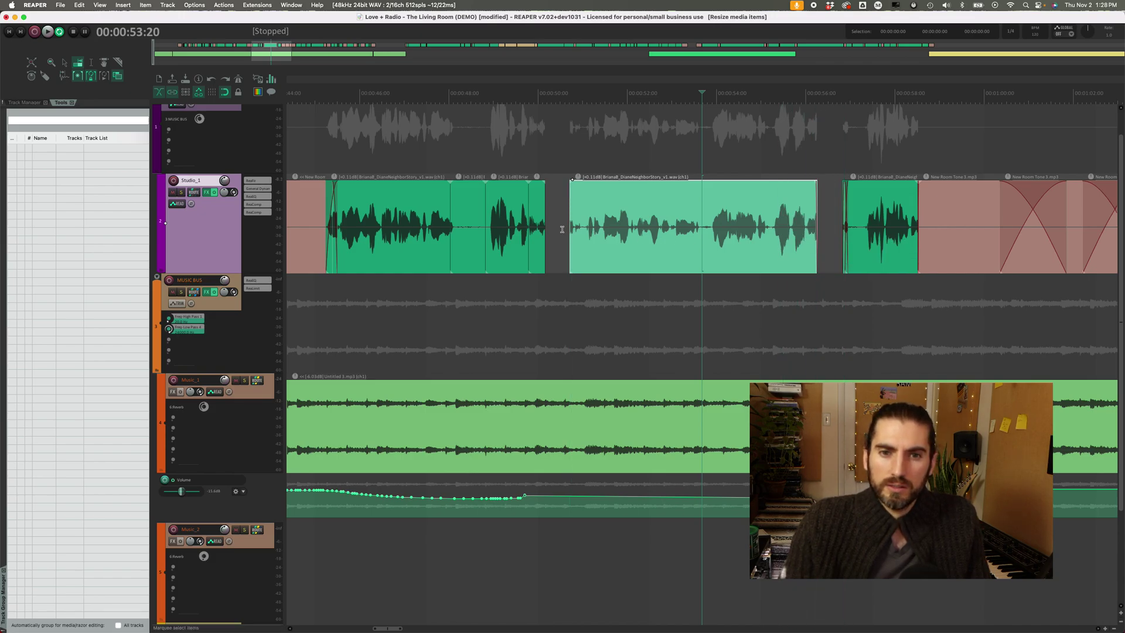
pyautogui.moveTo(568, 228); pyautogui.dragTo(586, 229)
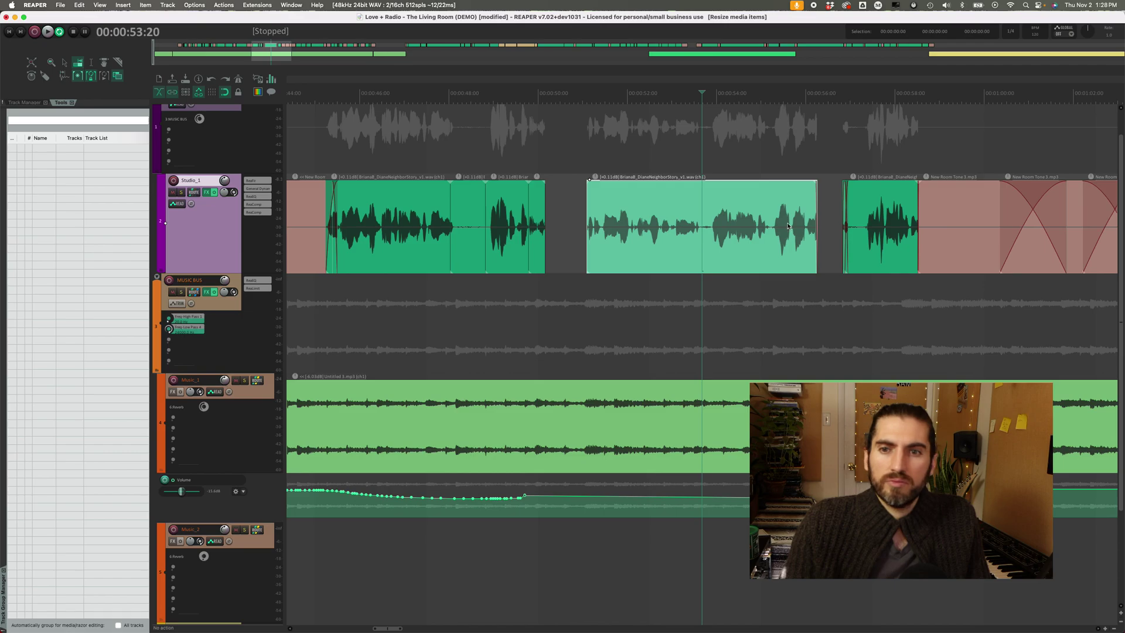
pyautogui.moveTo(814, 228); pyautogui.dragTo(802, 229)
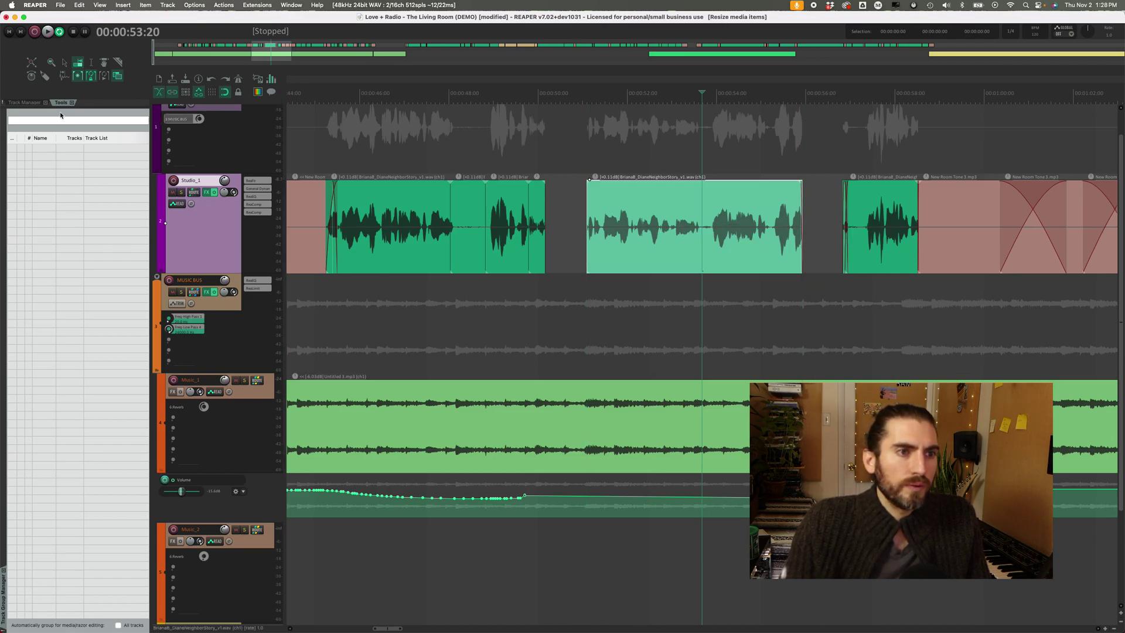
# Step: Mark ranges on the trimmed Studio_1 clip with the Selector tool and split the clip at the range edges
pyautogui.click(91, 66)
pyautogui.moveTo(629, 201); pyautogui.dragTo(677, 201)
pyautogui.moveTo(727, 253); pyautogui.dragTo(617, 245)
pyautogui.click(588, 238)
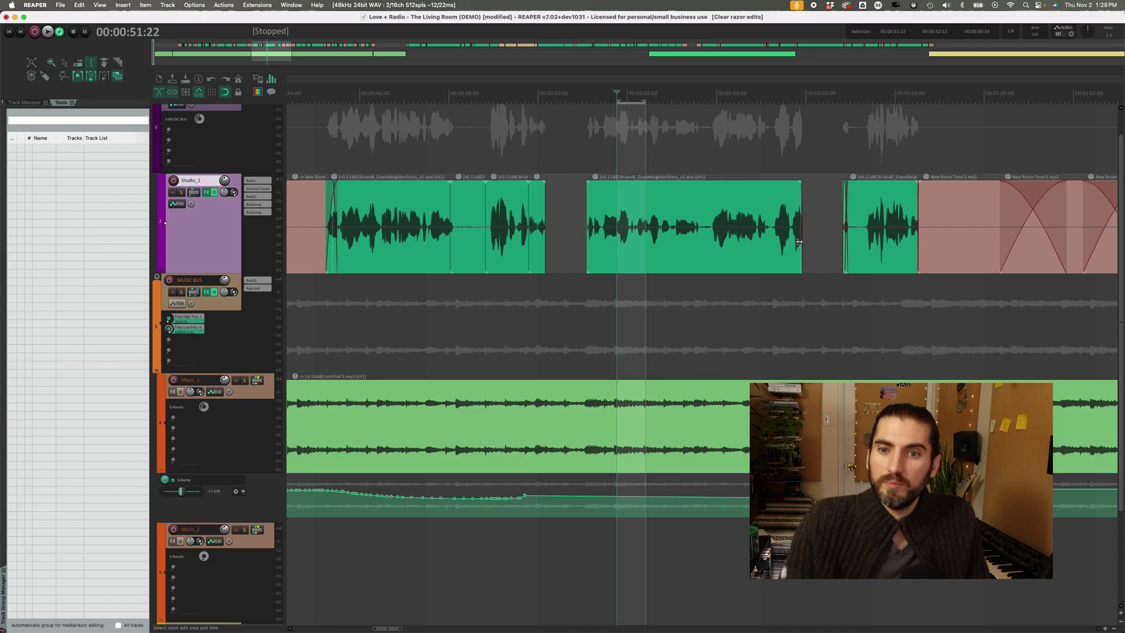
pyautogui.moveTo(675, 252); pyautogui.dragTo(702, 252)
pyautogui.press('s')
pyautogui.click(642, 231)
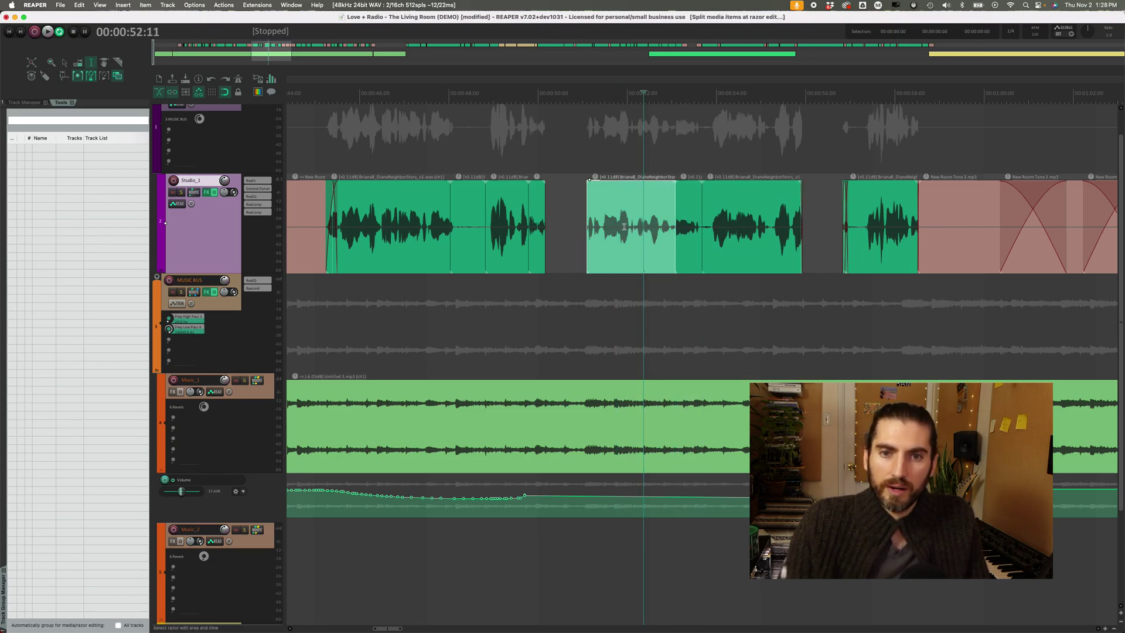
pyautogui.moveTo(639, 225); pyautogui.dragTo(607, 220)
pyautogui.press('s')
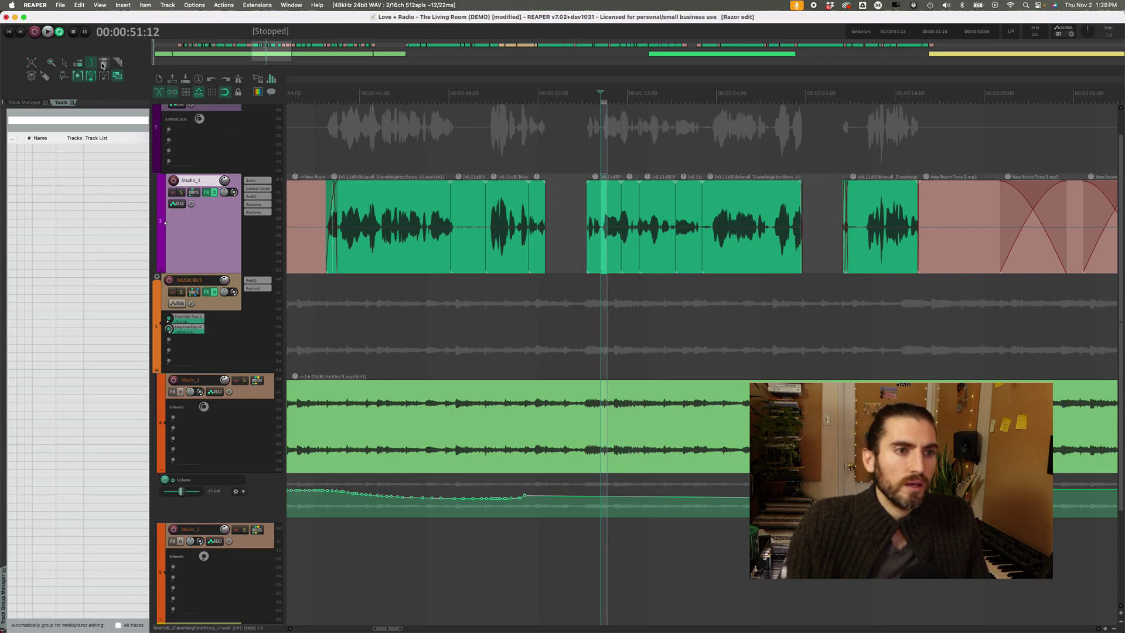
# Step: Activate the Grabber tool and move the first split piece of the Studio_1 clip earlier, leaving a gap after it
pyautogui.click(104, 63)
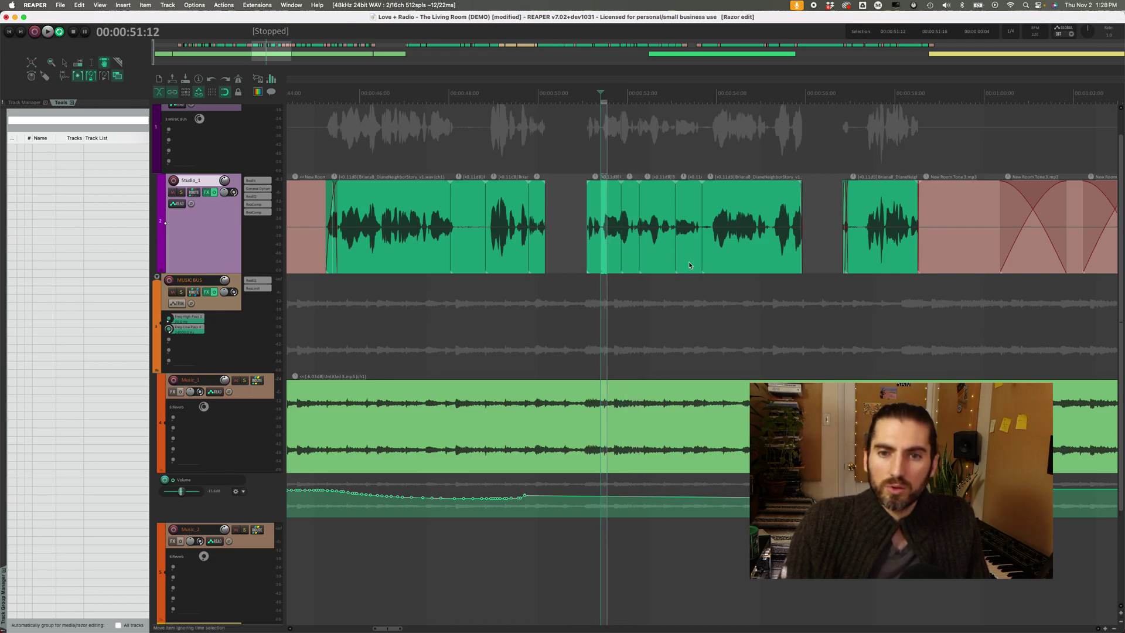
pyautogui.moveTo(689, 265)
pyautogui.mouseDown()
pyautogui.moveTo(566, 258)
pyautogui.moveTo(823, 266)
pyautogui.moveTo(686, 265)
pyautogui.mouseUp()
pyautogui.moveTo(693, 216); pyautogui.dragTo(693, 219)
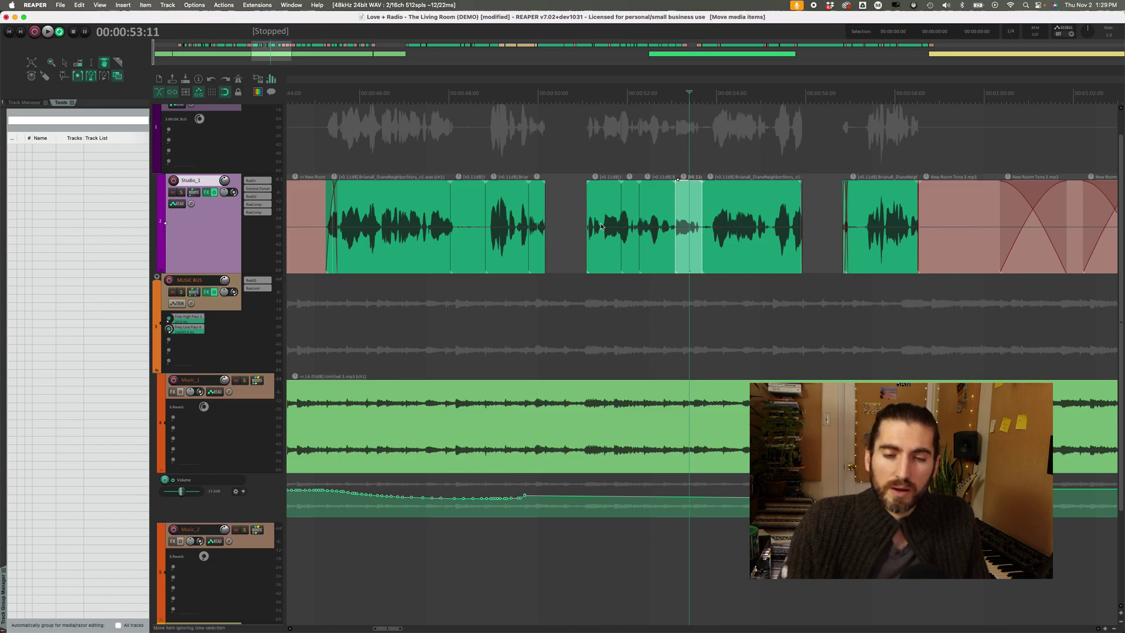
pyautogui.moveTo(601, 226); pyautogui.dragTo(589, 224)
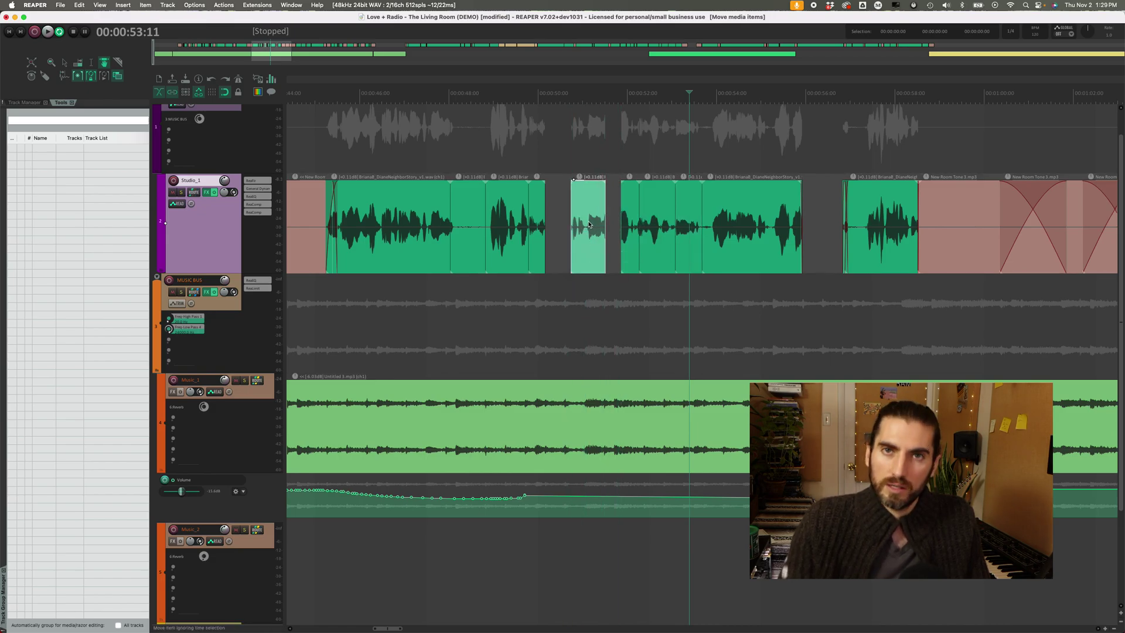
# Step: Magnify the split Studio_1 clips with the Zoomer tool and jog through the audio of the last piece
pyautogui.click(51, 64)
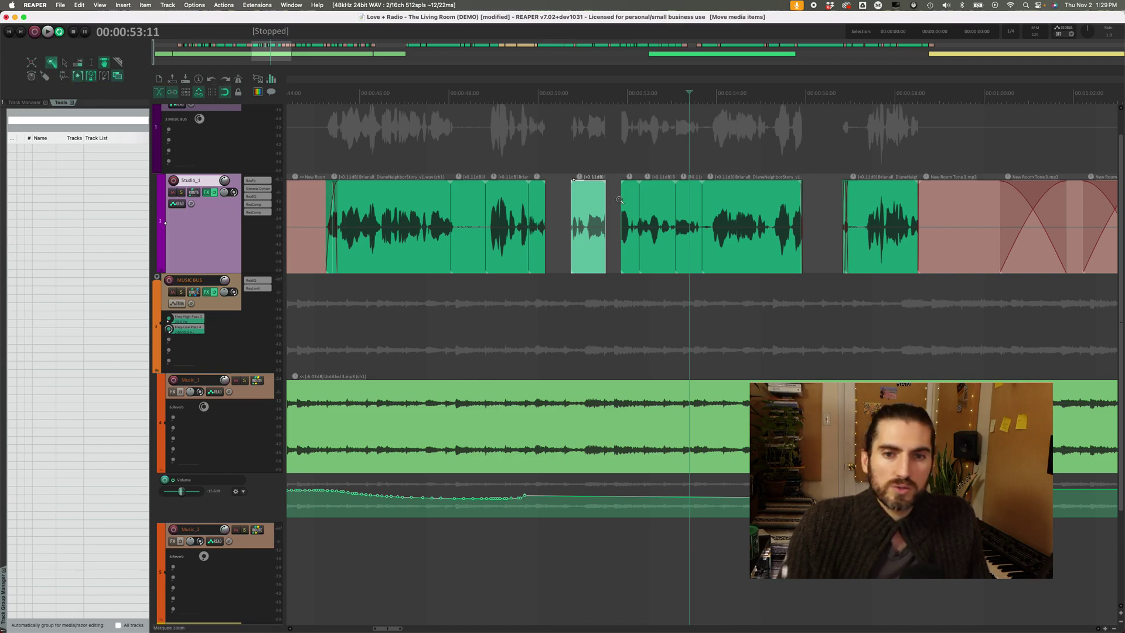
pyautogui.moveTo(590, 219); pyautogui.dragTo(817, 223)
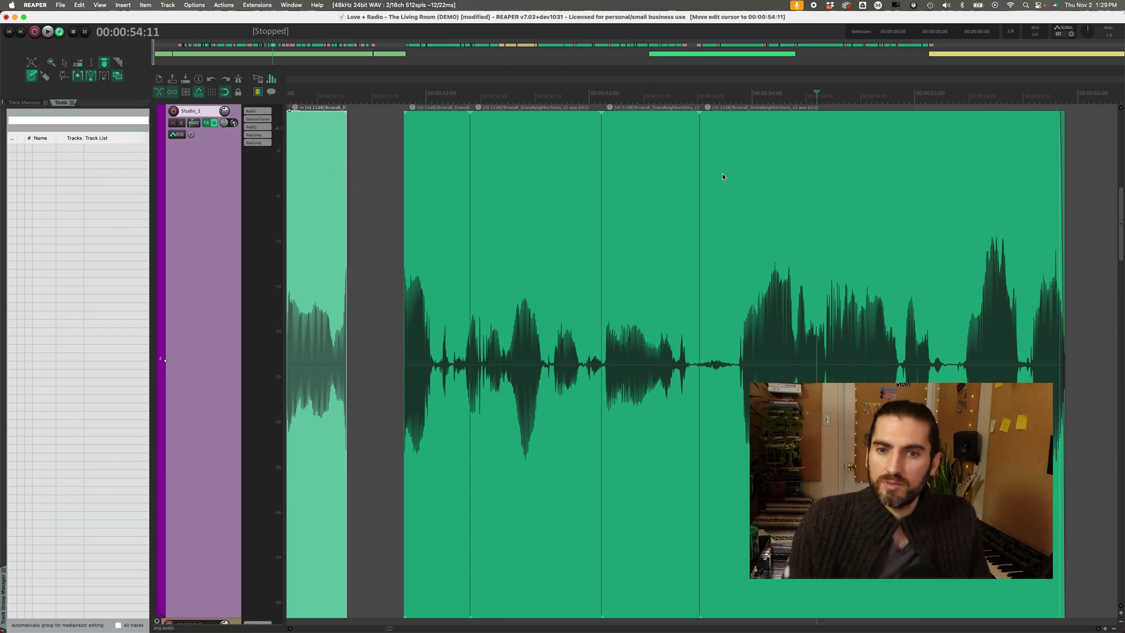
pyautogui.moveTo(944, 243); pyautogui.dragTo(921, 239)
pyautogui.moveTo(920, 277); pyautogui.dragTo(814, 277)
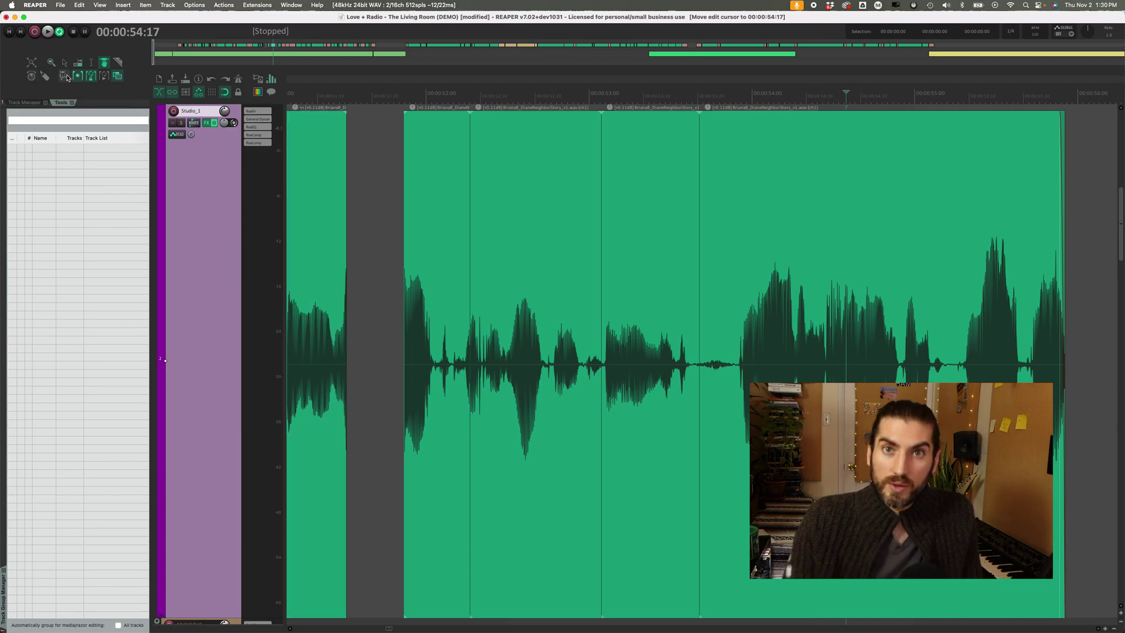
# Step: Jump the edit cursor forward across the Studio_1 clip edges, starting again from the gap before the second piece
pyautogui.click(508, 249)
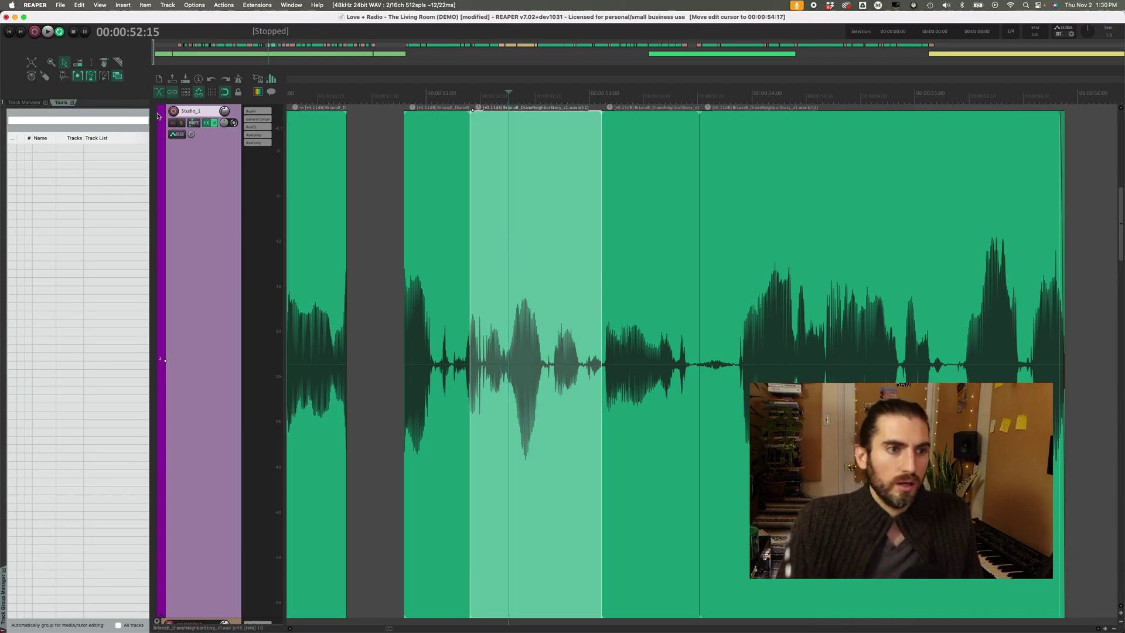
pyautogui.press('Tab')
pyautogui.press('Tab')
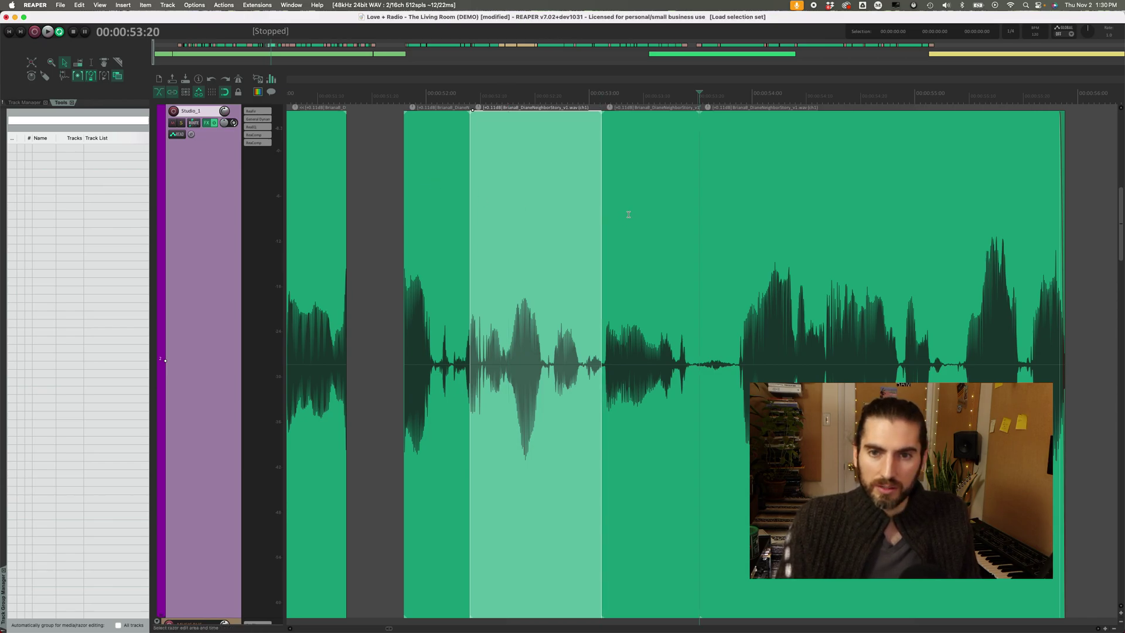
pyautogui.click(451, 181)
pyautogui.click(399, 177)
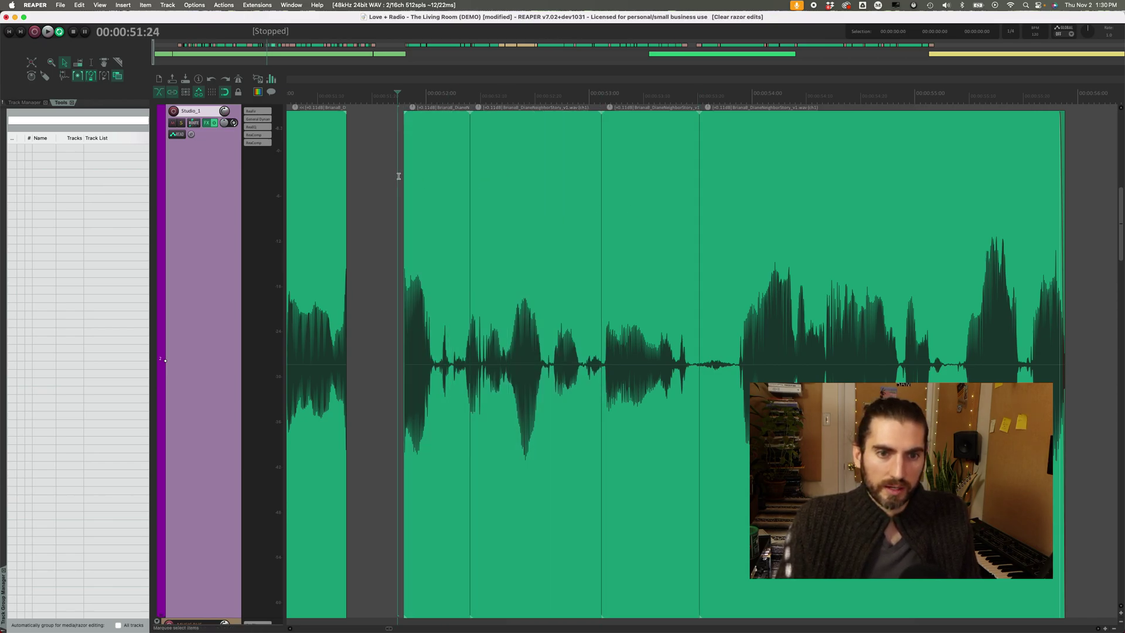
pyautogui.press('Tab')
pyautogui.press('Tab')
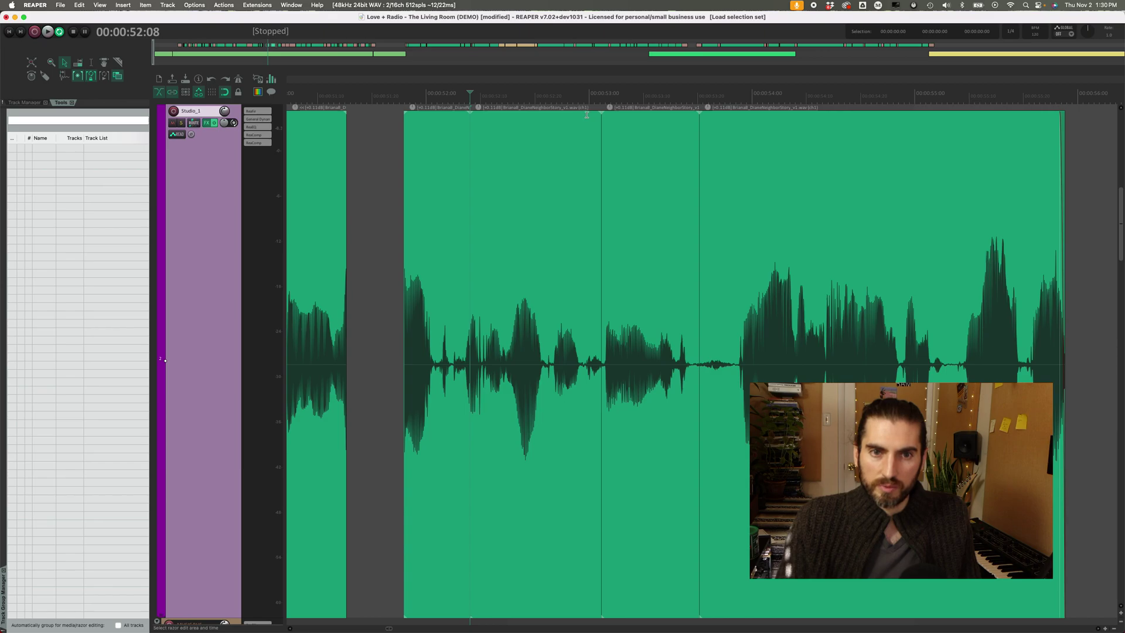
pyautogui.press('Tab')
pyautogui.press('Tab')
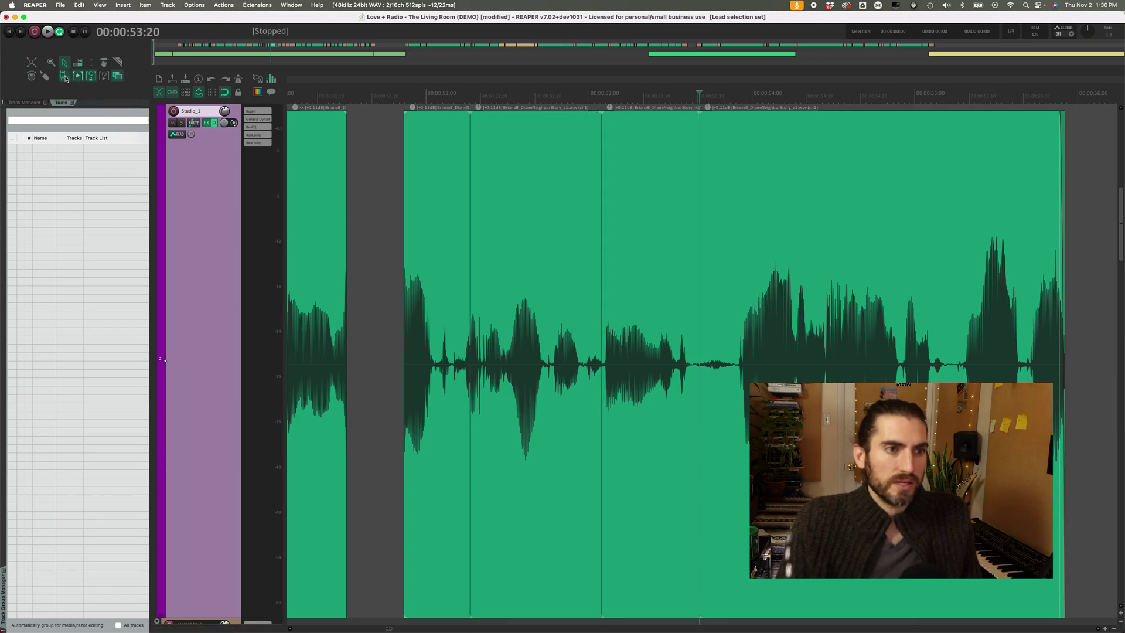
# Step: Enable transient navigation and step the edit cursor through the transients of the Studio_1 clips up to 00:00:55:02
pyautogui.click(515, 233)
pyautogui.press('Tab')
pyautogui.press('Tab')
pyautogui.press('Tab')
pyautogui.press('Tab')
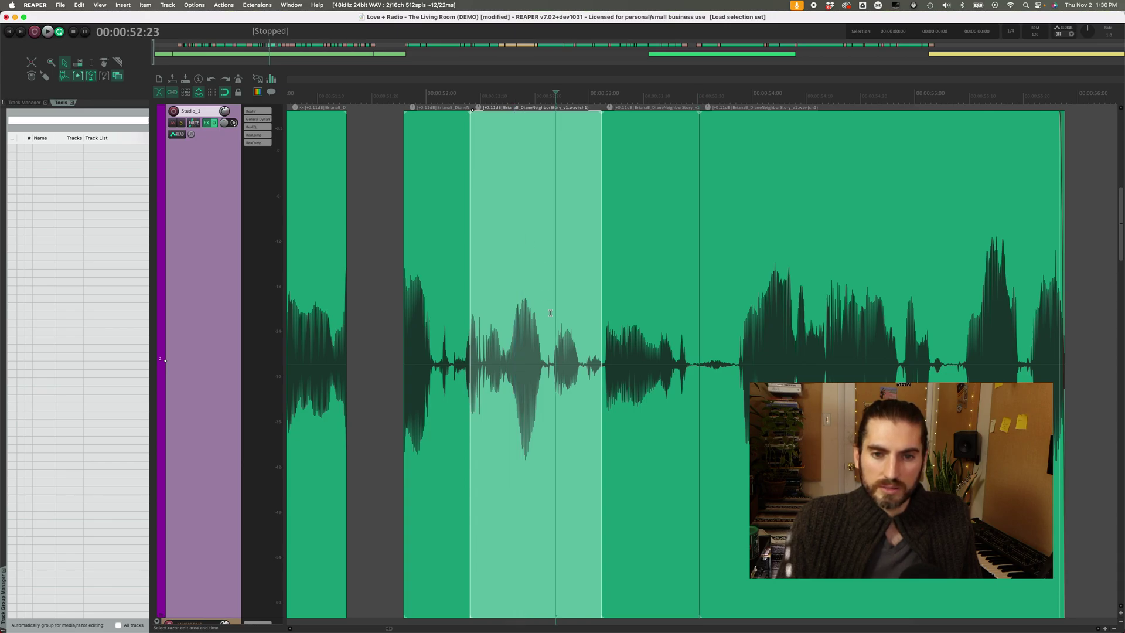
pyautogui.press('Tab')
pyautogui.press('Tab')
pyautogui.press('Tab')
pyautogui.press('Tab')
pyautogui.press('Tab')
pyautogui.press('Tab')
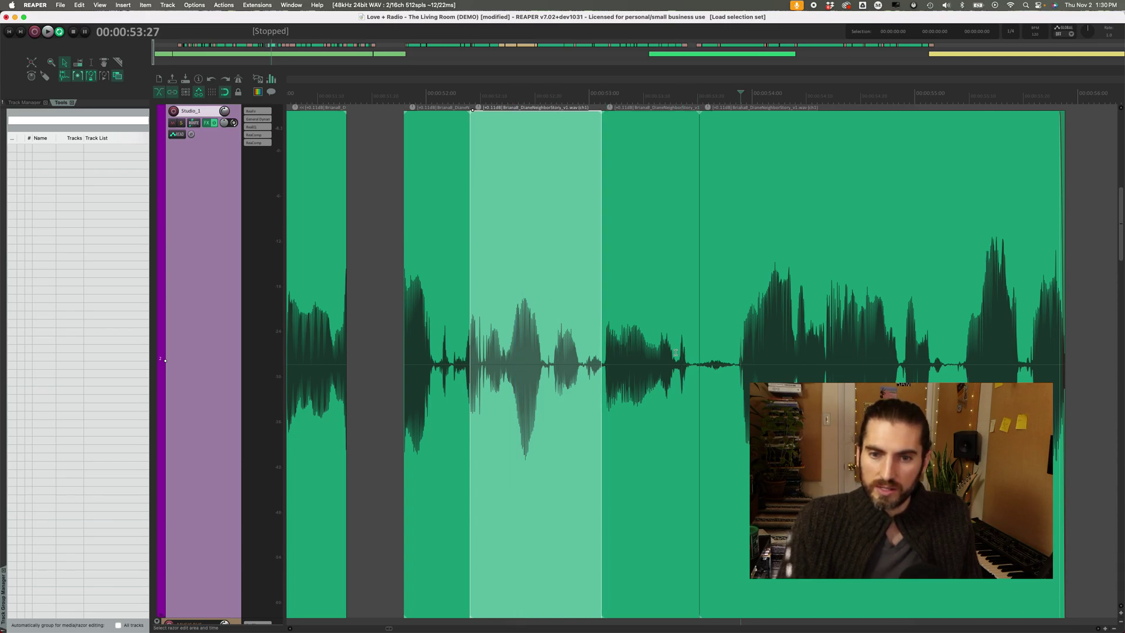
pyautogui.press('Tab')
pyautogui.press('Tab')
pyautogui.press('Tab')
pyautogui.press('Tab')
pyautogui.press('Tab')
pyautogui.press('Tab')
pyautogui.press('Tab')
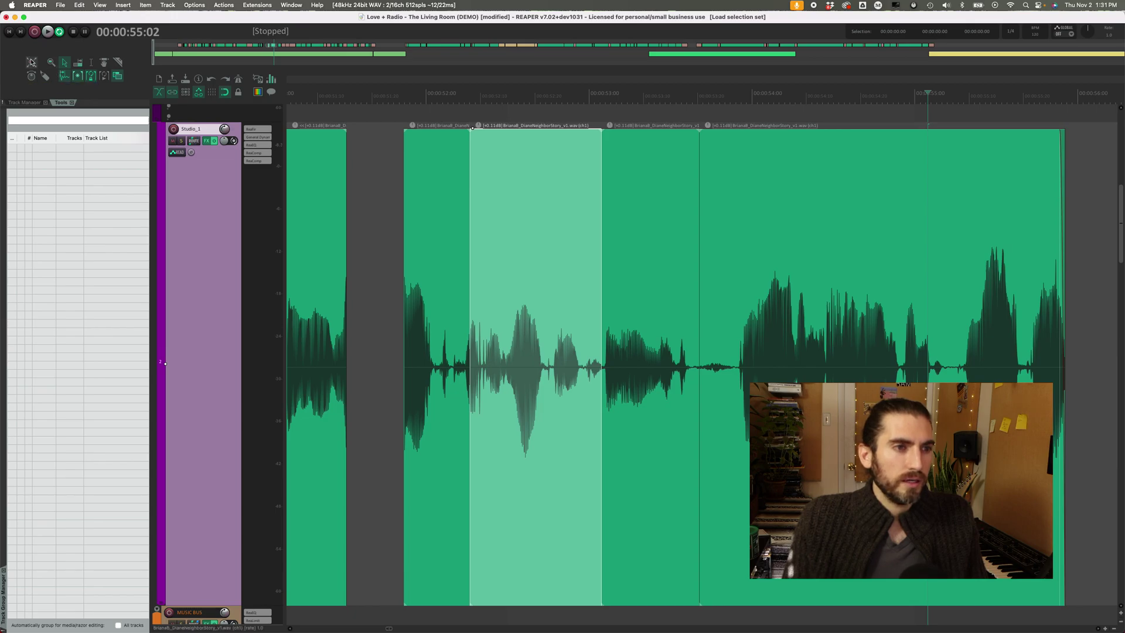
# Step: Select the short Studio_1 clip at 00:00:53:09 and toggle zoom to the selected item on and off several times
pyautogui.scroll(-3, 539, 441)
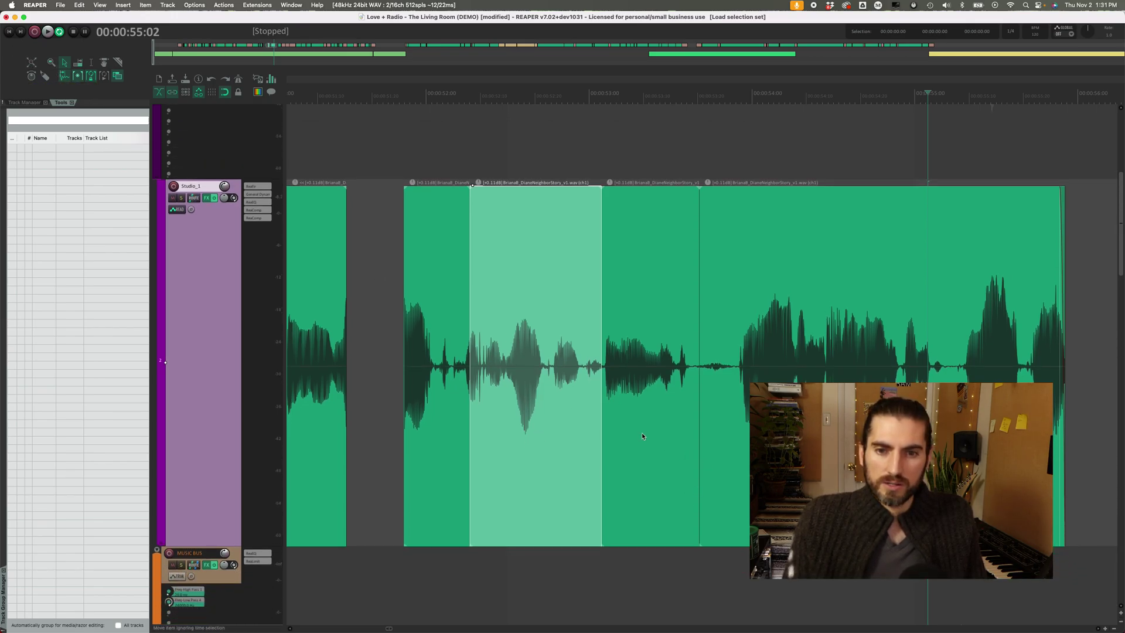
pyautogui.click(643, 457)
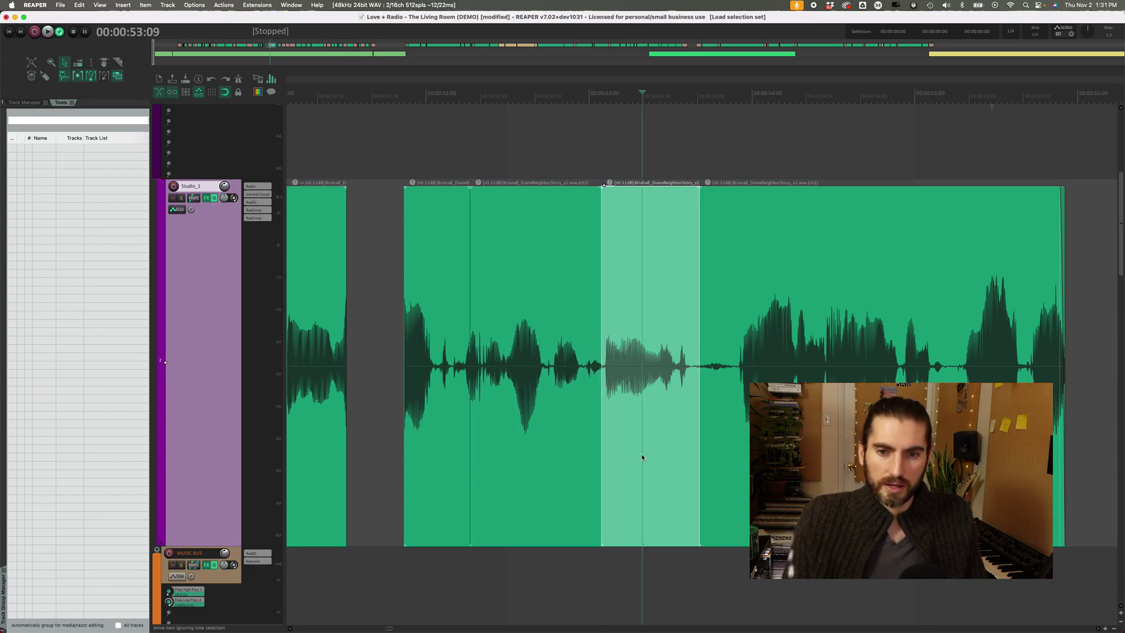
pyautogui.click(33, 63)
pyautogui.click(32, 63)
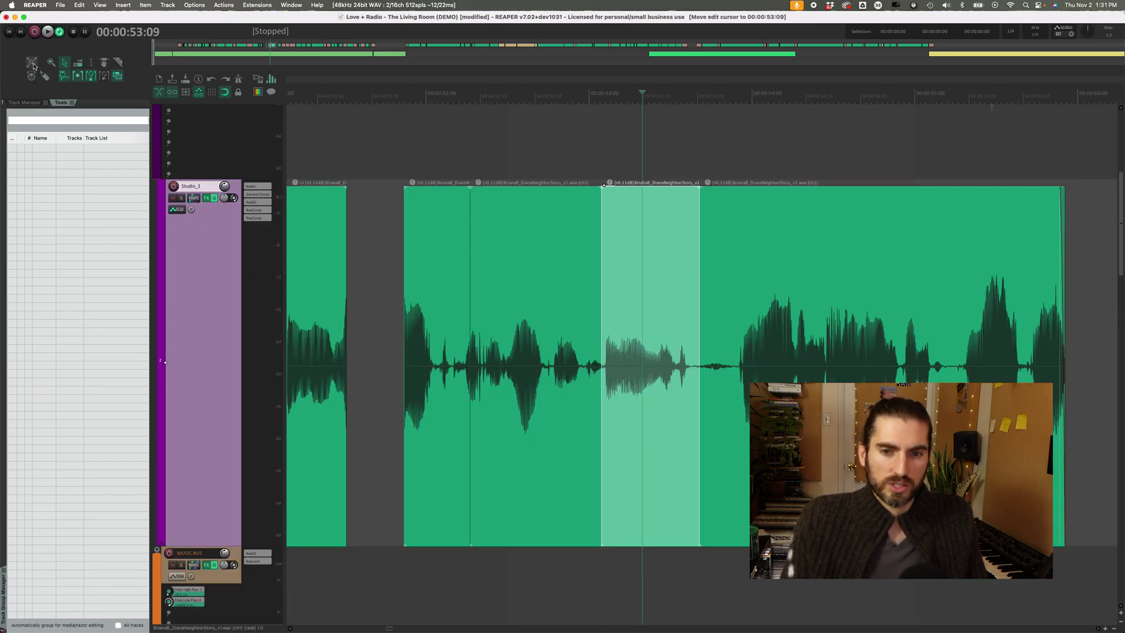
pyautogui.click(32, 64)
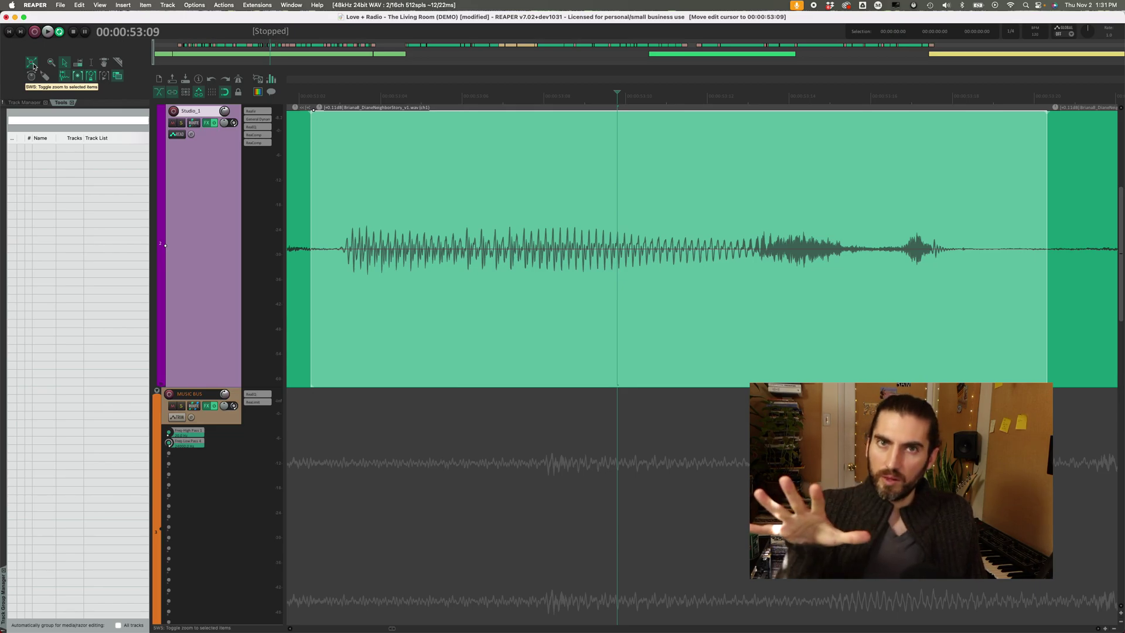
pyautogui.click(33, 63)
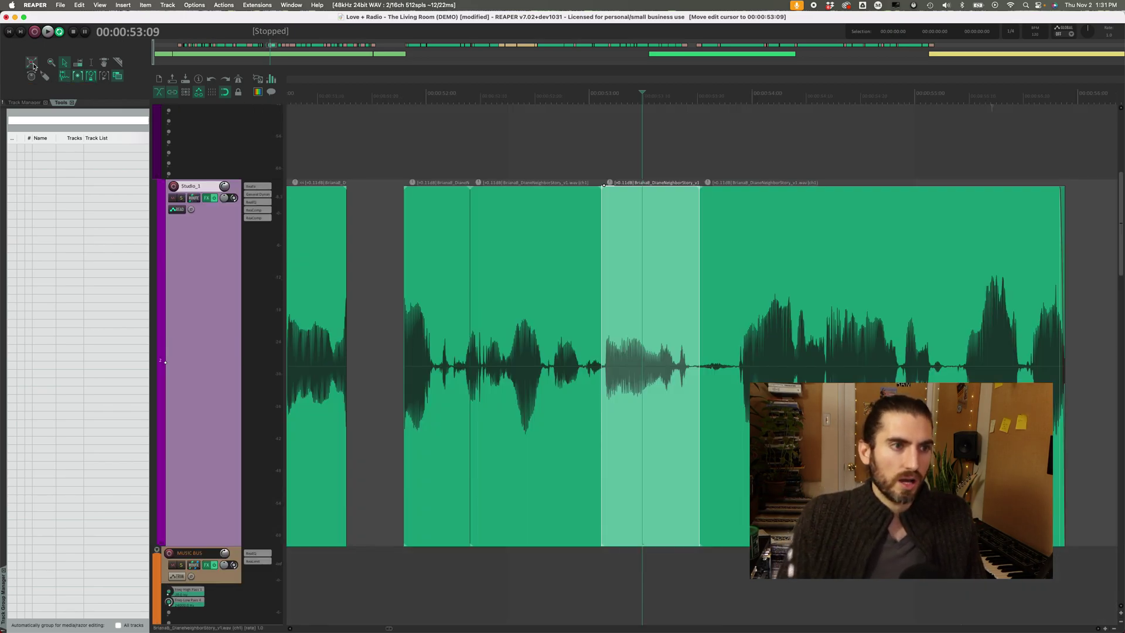
pyautogui.click(32, 64)
pyautogui.click(33, 63)
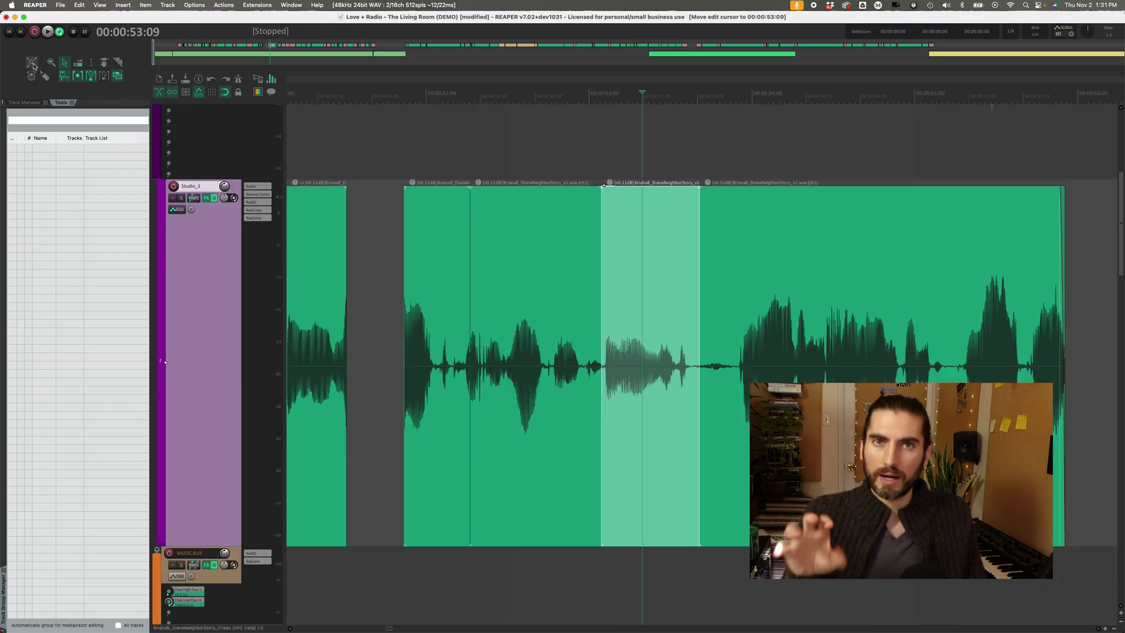
# Step: Select the last split piece on Studio_1 and toggle zoom to the selected item in and back out
pyautogui.click(819, 365)
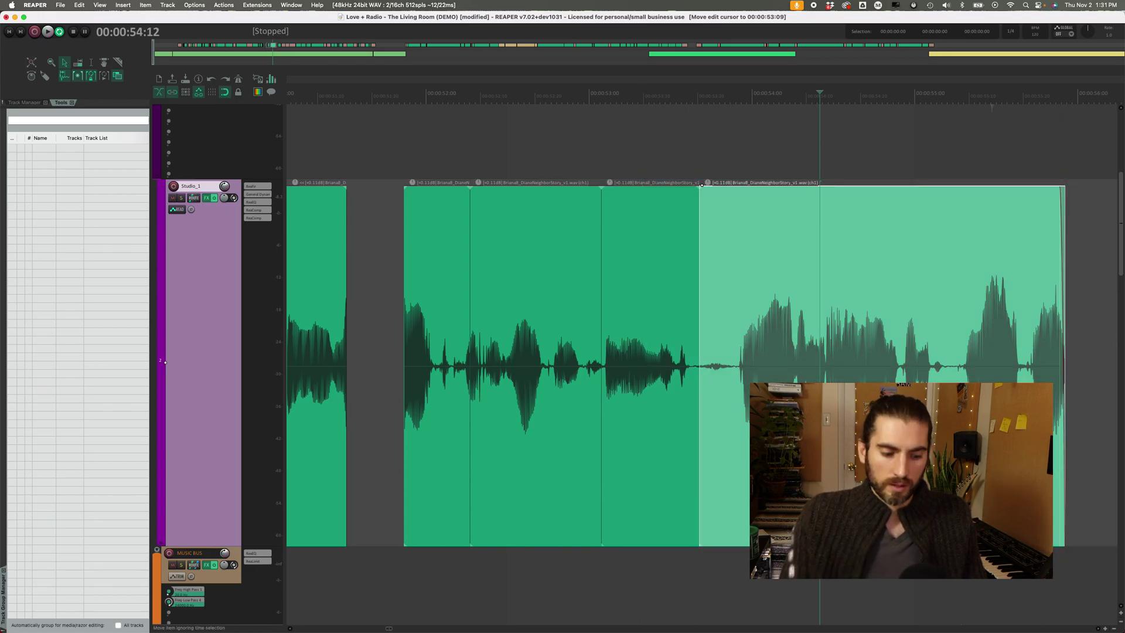
pyautogui.scroll(5, 820, 365)
pyautogui.scroll(-4, 819, 364)
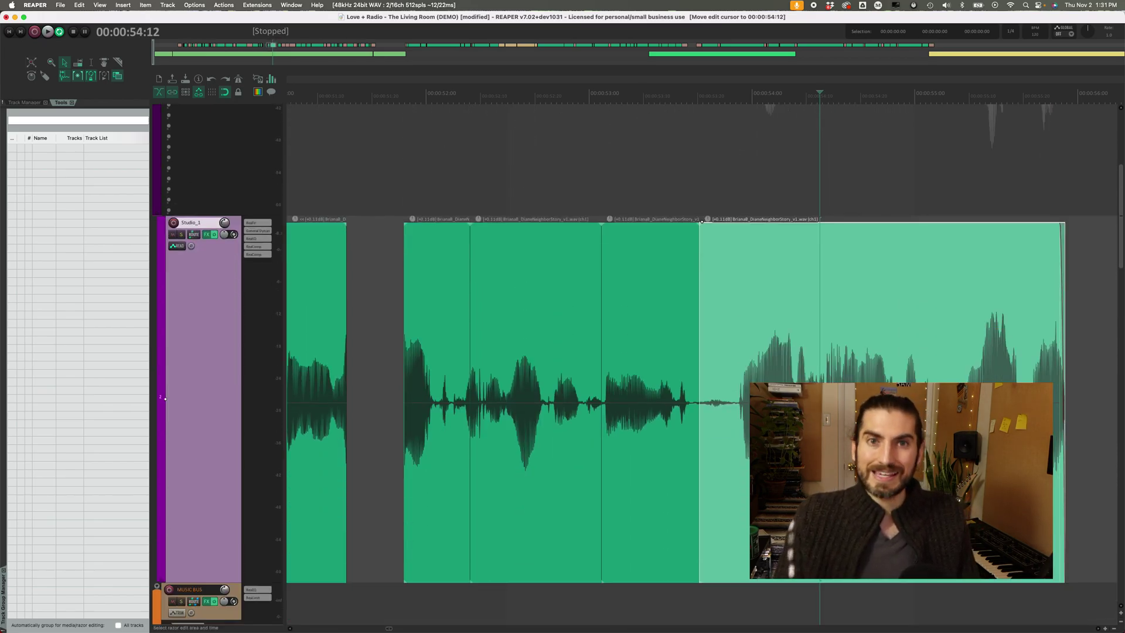
pyautogui.press('z')
pyautogui.click(32, 62)
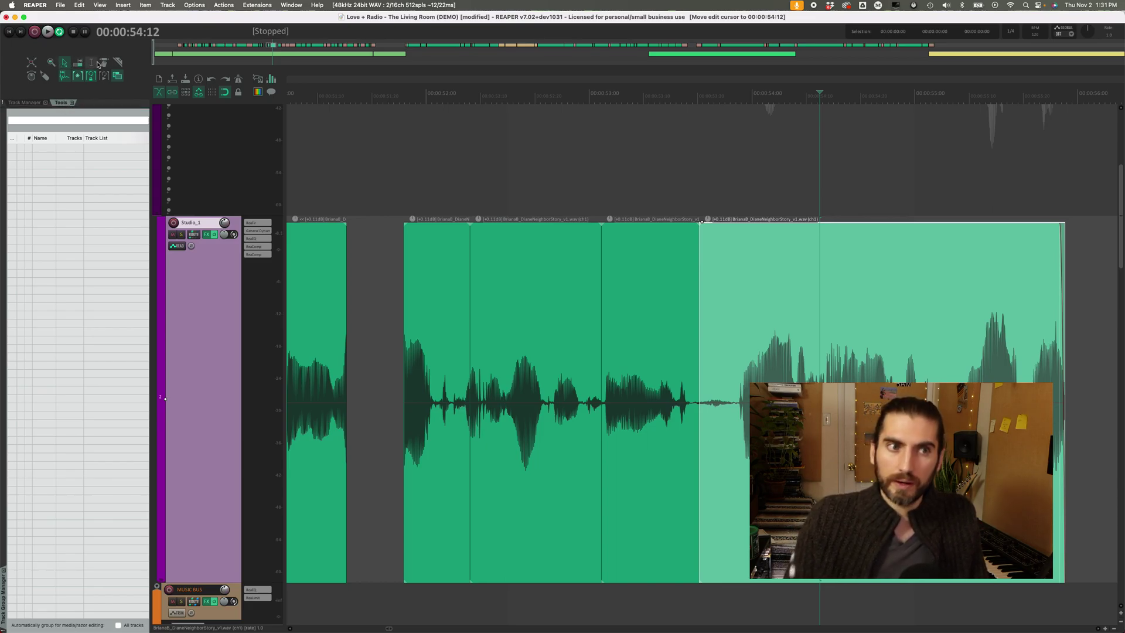
# Step: Reduce the track heights and select the Studio_1 clip at 00:00:52:24
pyautogui.scroll(3, 390, 245)
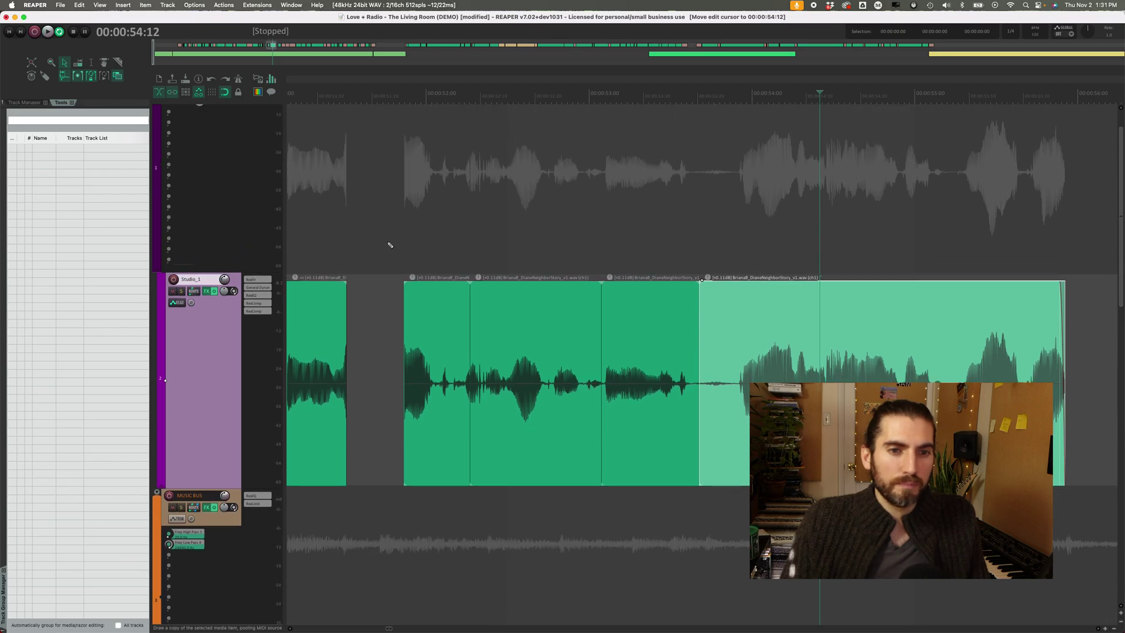
pyautogui.scroll(-3, 390, 244)
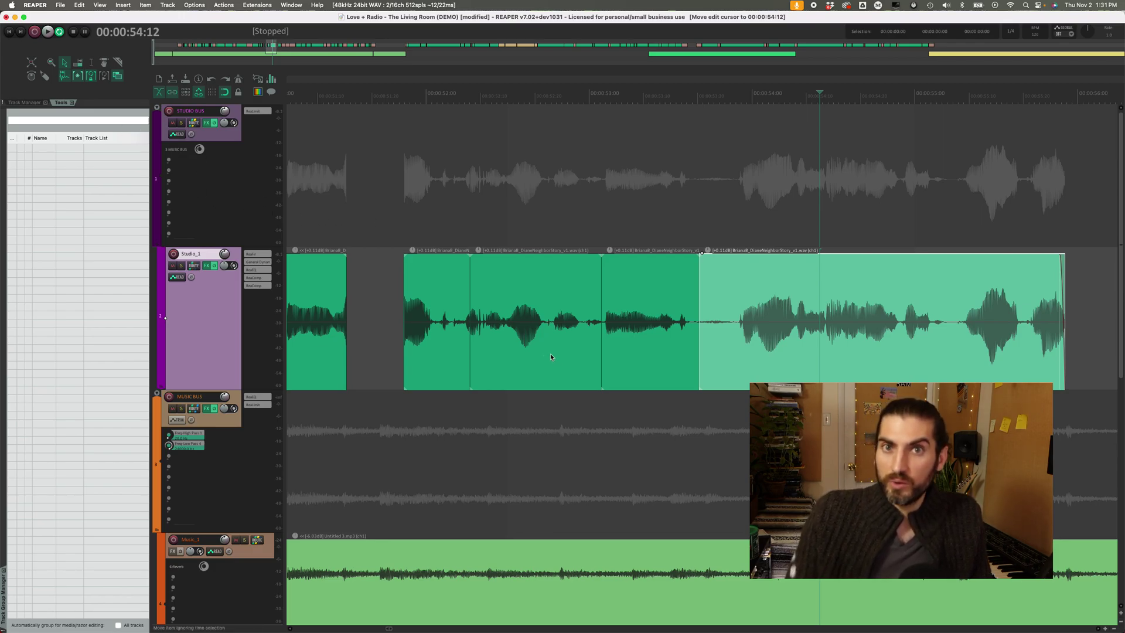
pyautogui.click(558, 366)
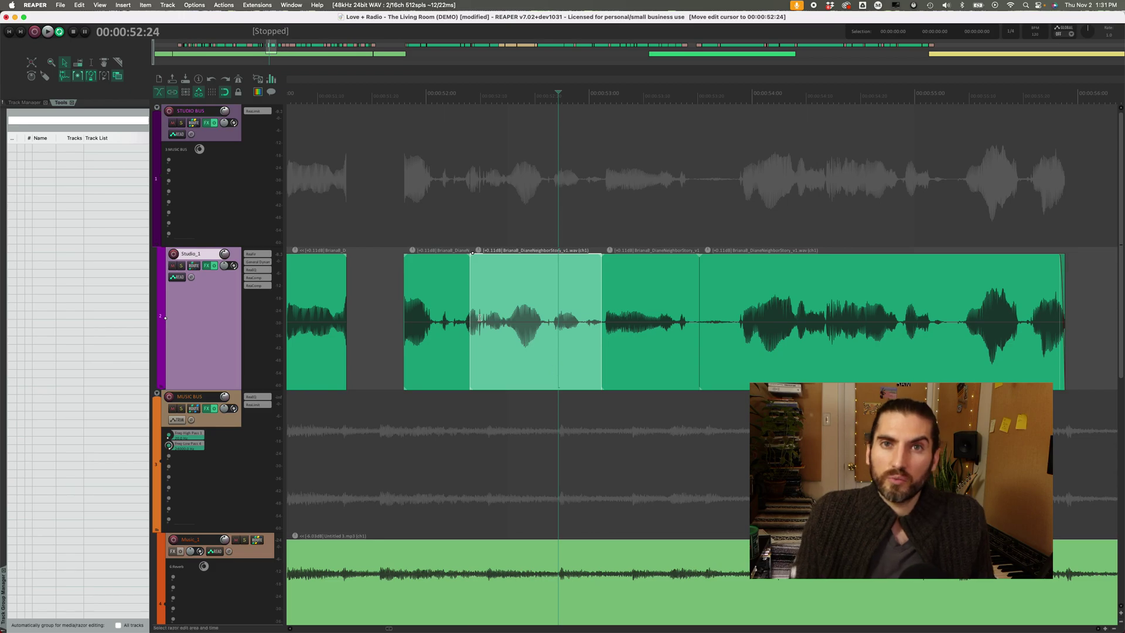